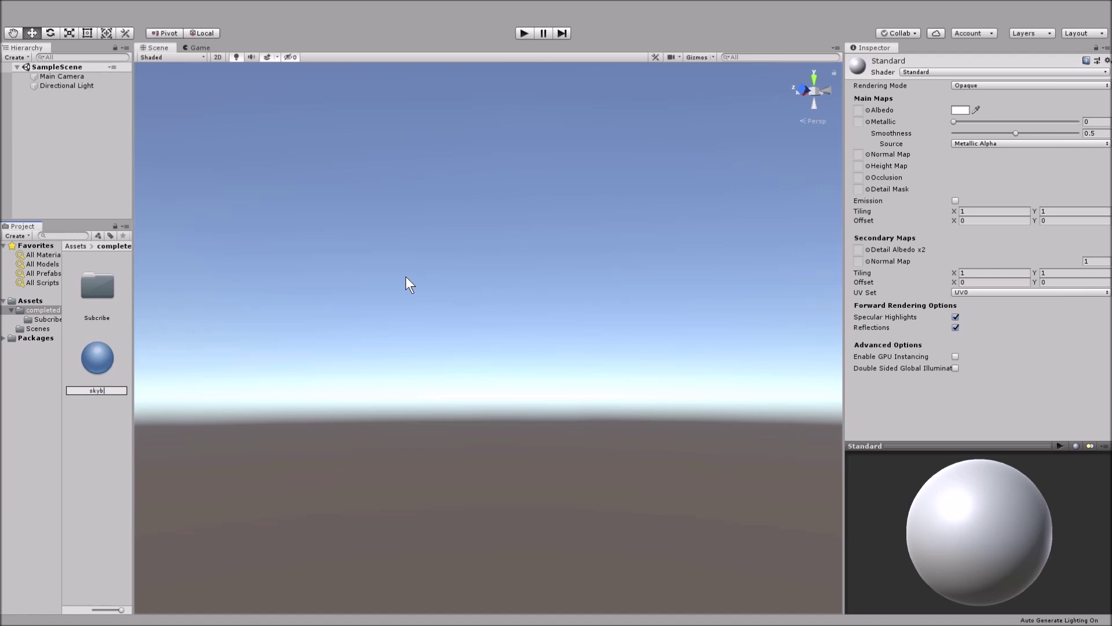
pyautogui.write('ox')
# Confirm the material name 'skybox', give it the Skybox/Procedural shader, and deselect it
pyautogui.press('Return')
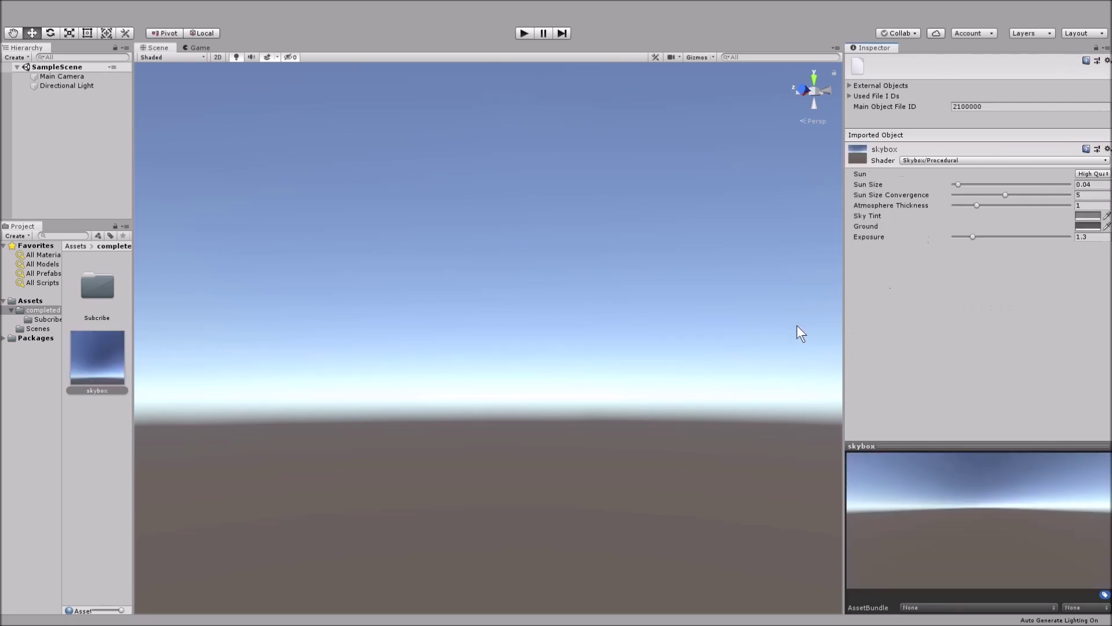
pyautogui.click(685, 270)
pyautogui.click(113, 376)
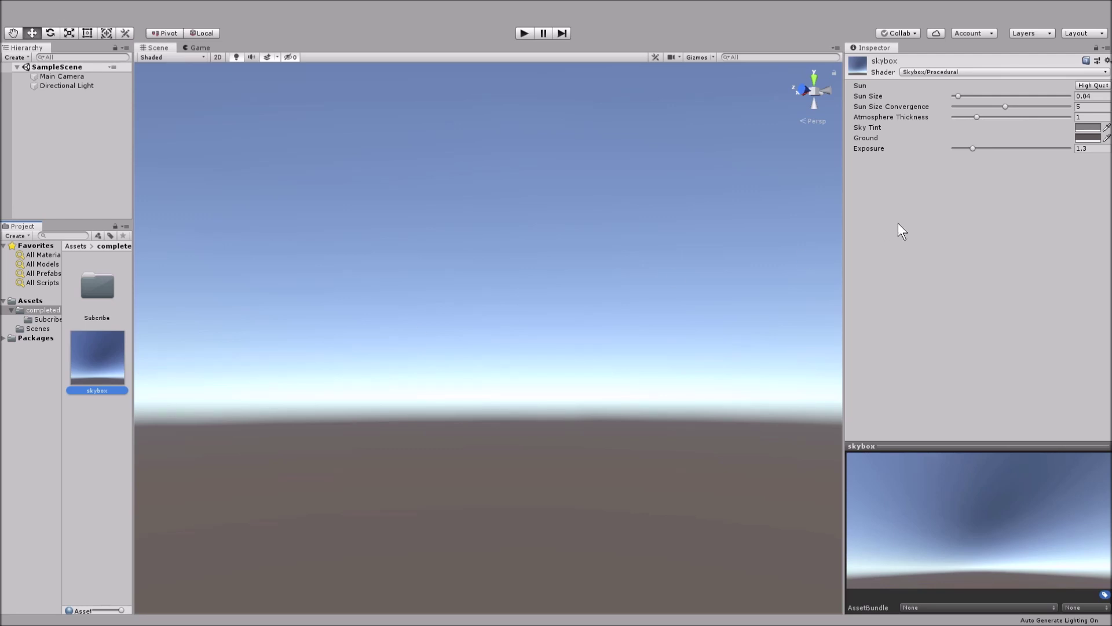
pyautogui.press('q')
pyautogui.click(11, 309)
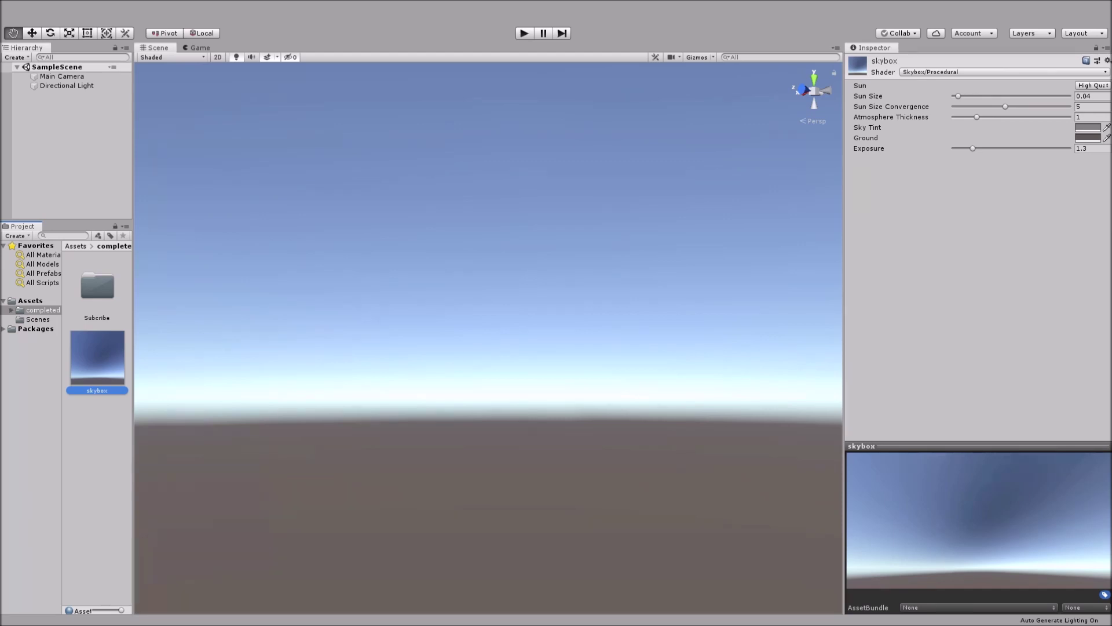
pyautogui.click(954, 355)
pyautogui.press('w')
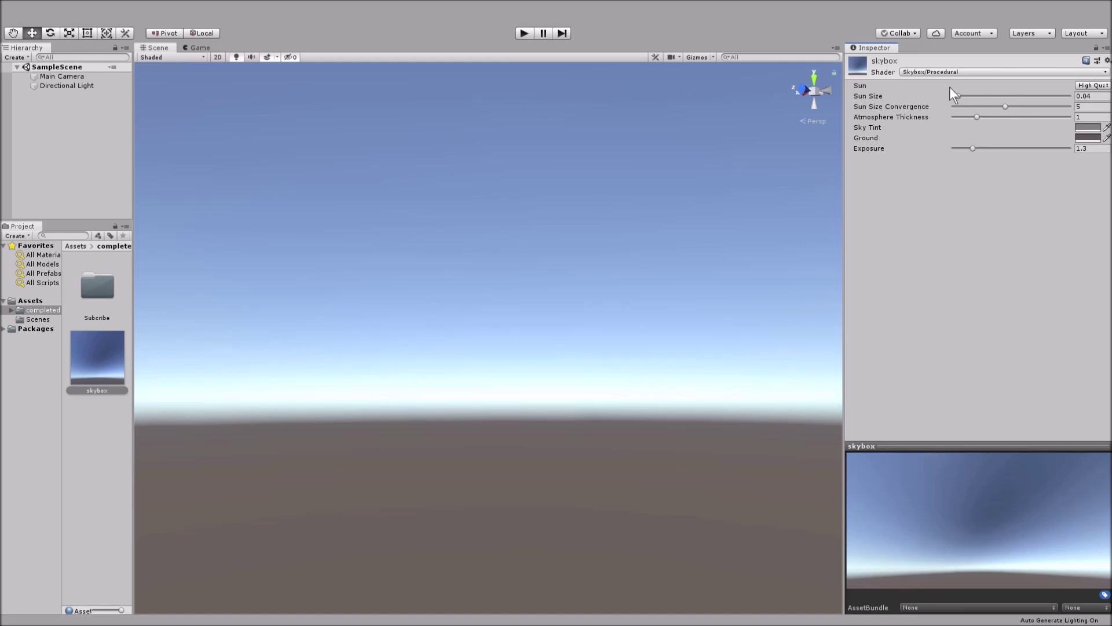
pyautogui.moveTo(956, 95); pyautogui.dragTo(1071, 97)
# Set Sun Size 1, Convergence 8.82, Atmosphere 1.98, Exposure 1.04, and a new ground colour
pyautogui.moveTo(941, 501); pyautogui.dragTo(839, 491)
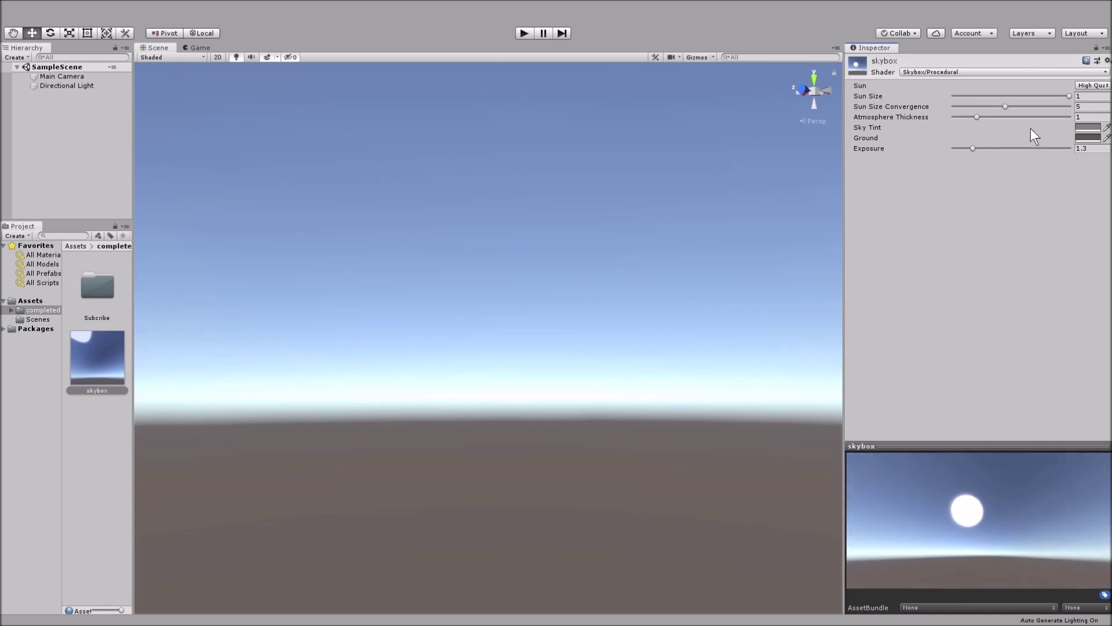
pyautogui.moveTo(1013, 107)
pyautogui.mouseDown()
pyautogui.moveTo(1055, 106)
pyautogui.moveTo(999, 117)
pyautogui.moveTo(988, 149)
pyautogui.moveTo(969, 149)
pyautogui.mouseUp()
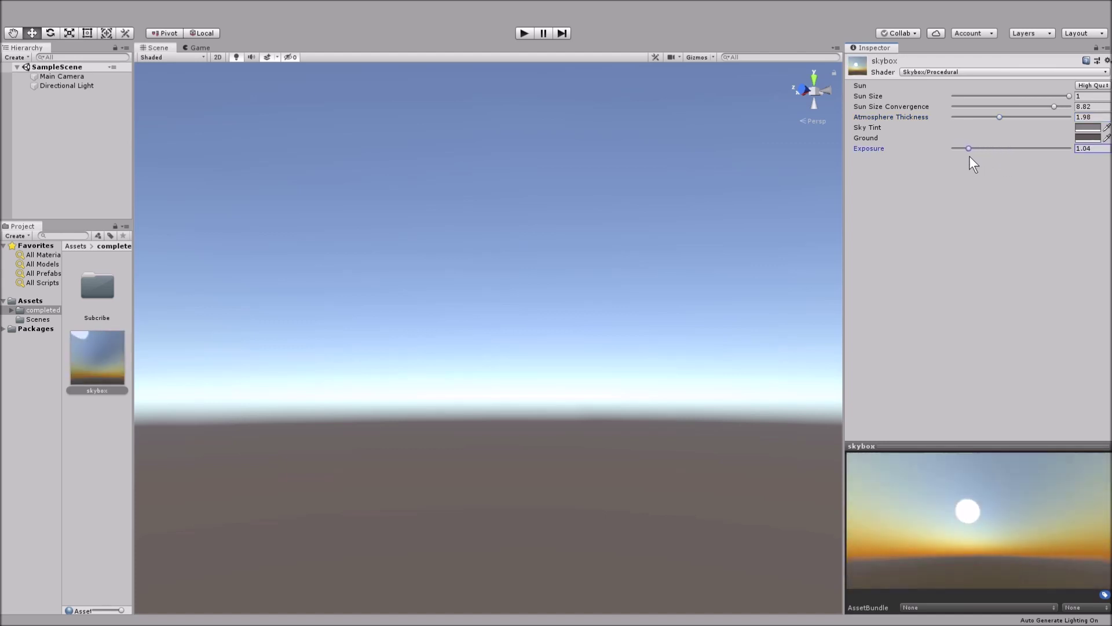
pyautogui.click(1086, 137)
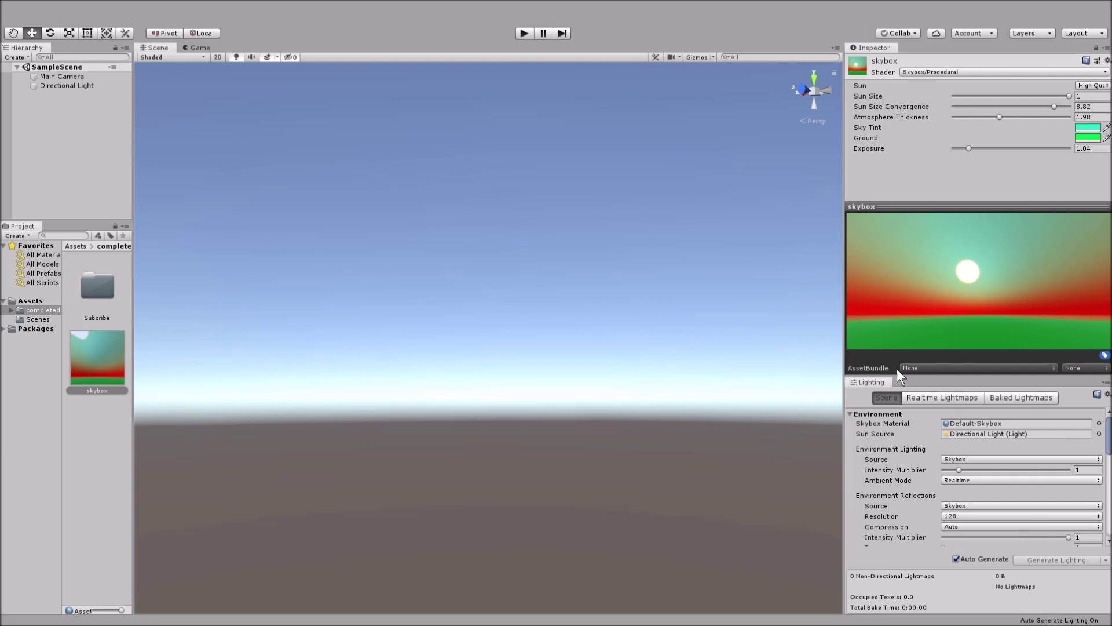
# Drop the skybox material into the Lighting window's Skybox Material slot
pyautogui.moveTo(813, 287); pyautogui.dragTo(787, 237)
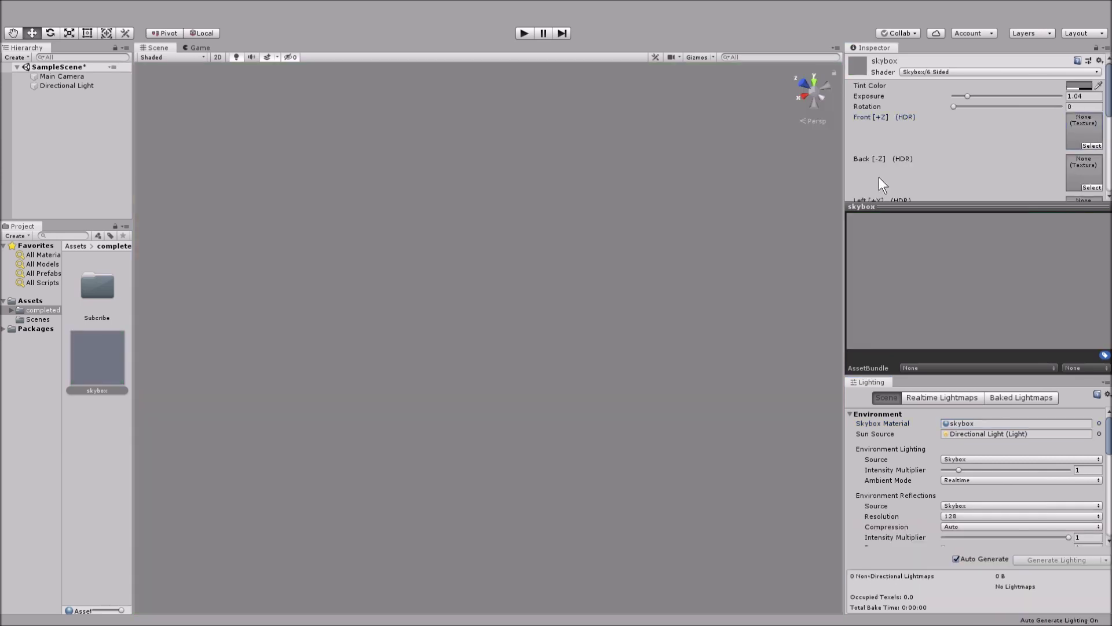
# Assign the -Z texture to the six-sided skybox and orbit to check the +X and top faces
pyautogui.moveTo(824, 238); pyautogui.dragTo(893, 201, button='right')
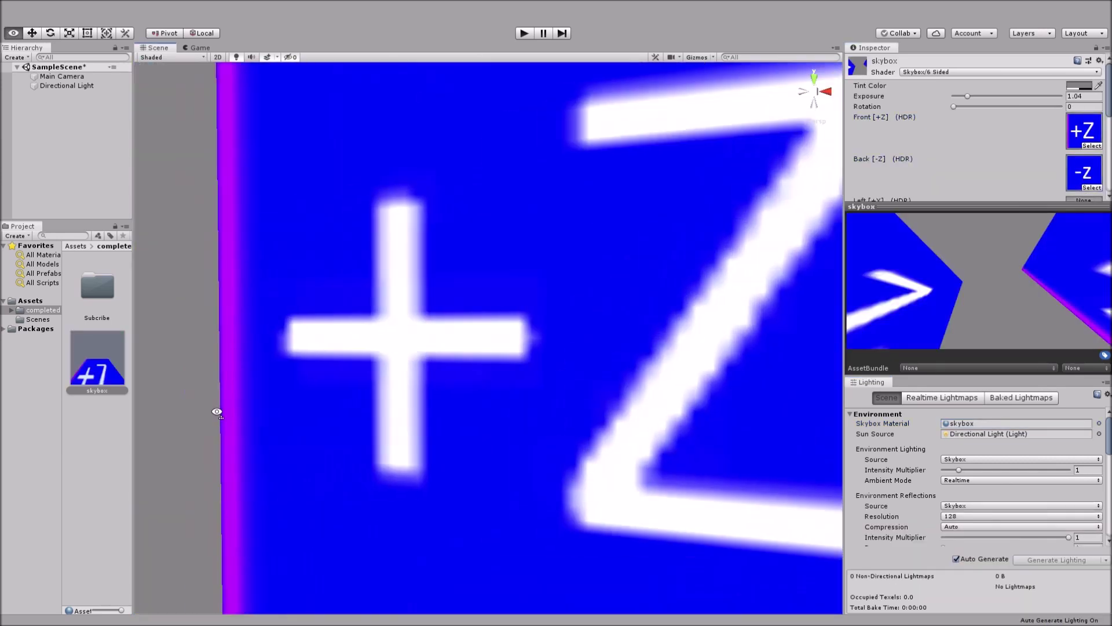
pyautogui.scroll(-3, 1000, 157)
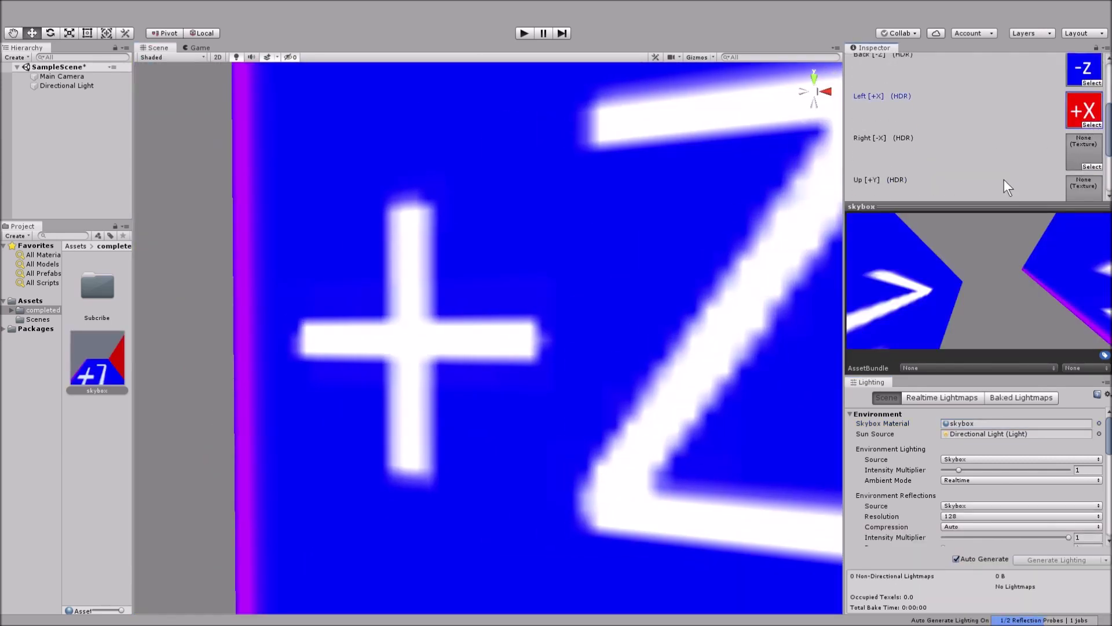
pyautogui.moveTo(1095, 174); pyautogui.dragTo(1085, 152)
pyautogui.scroll(-2, 999, 131)
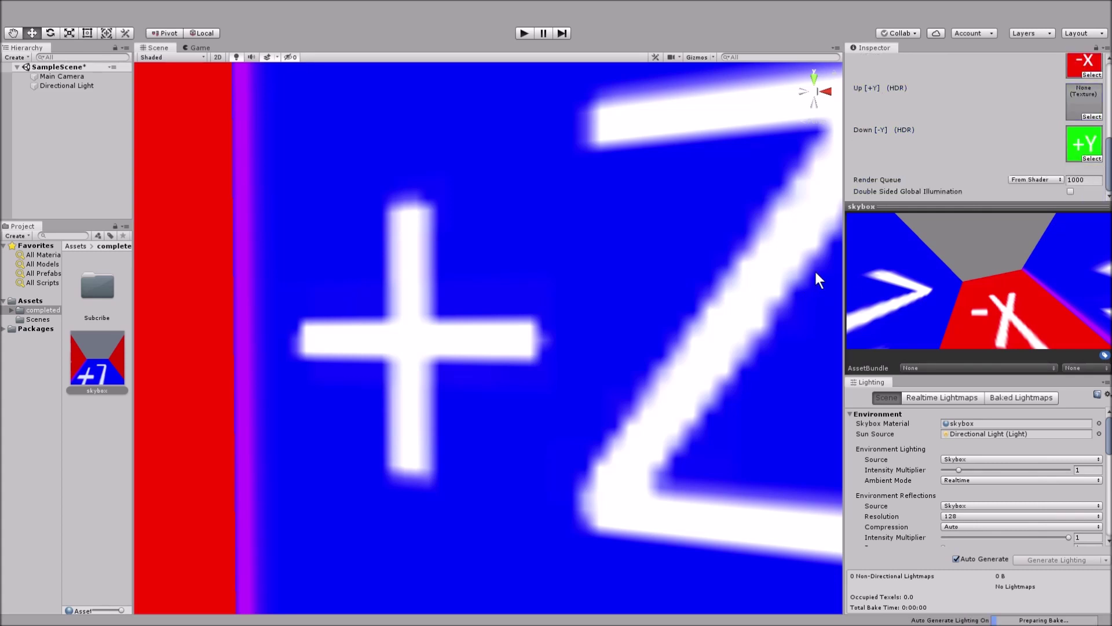
pyautogui.moveTo(782, 310); pyautogui.dragTo(428, 301, button='right')
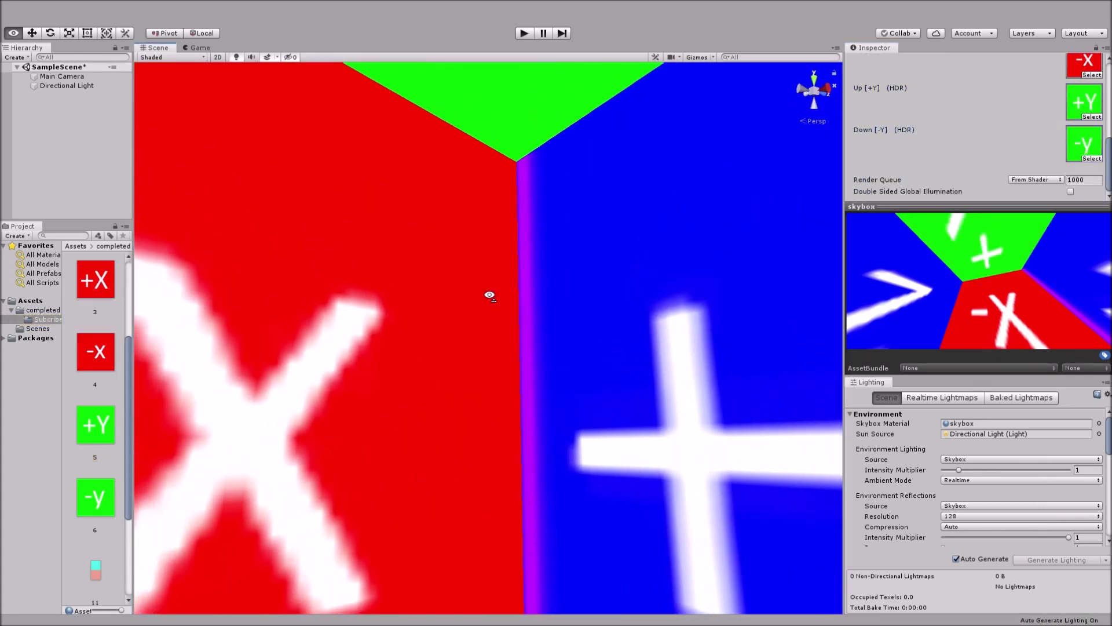
pyautogui.moveTo(428, 302); pyautogui.dragTo(490, 293, button='right')
# Dock the Lighting settings beside the Inspector and bring back the skybox material's settings
pyautogui.moveTo(128, 351); pyautogui.dragTo(128, 261)
pyautogui.click(96, 284)
pyautogui.moveTo(871, 381); pyautogui.dragTo(872, 48)
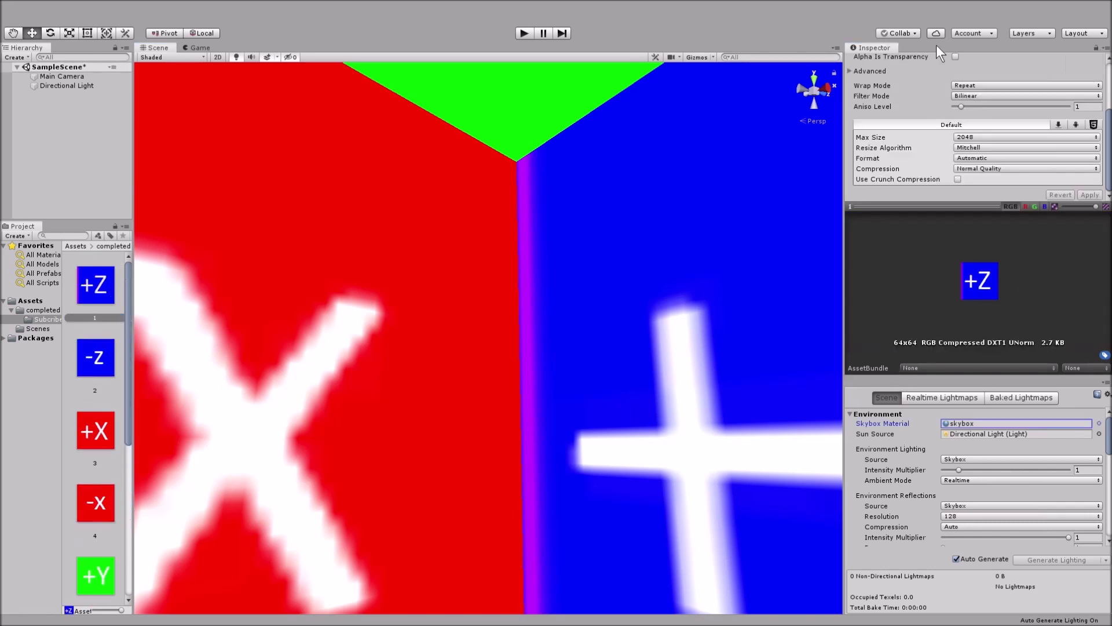
pyautogui.click(873, 48)
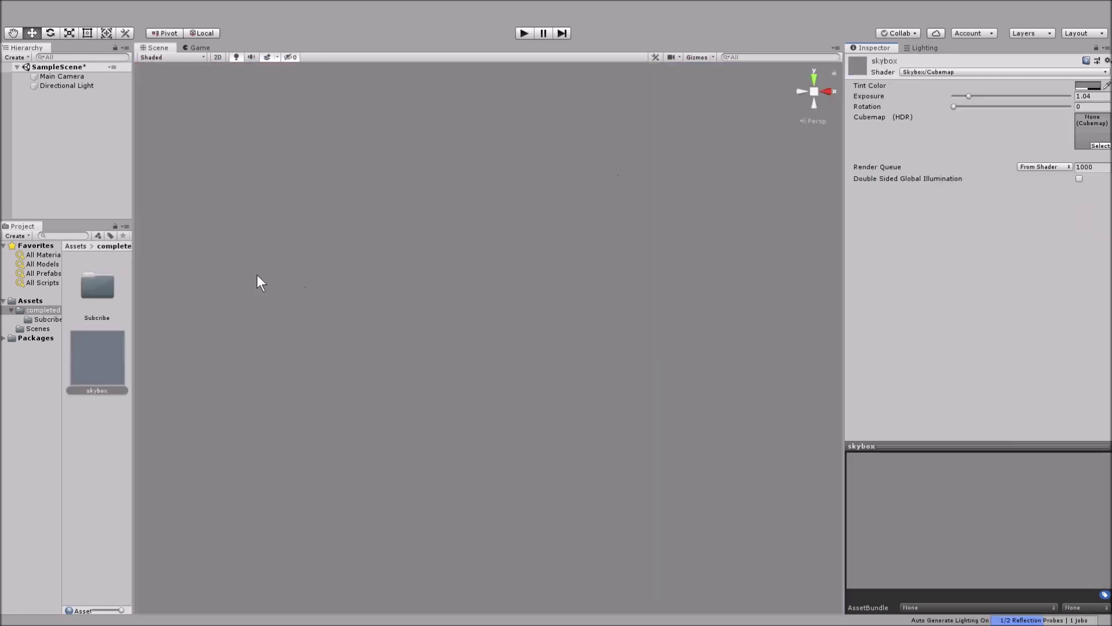
# Select the cubemap texture in the Subcribe folder and set its Texture Shape to Cube
pyautogui.doubleClick(95, 298)
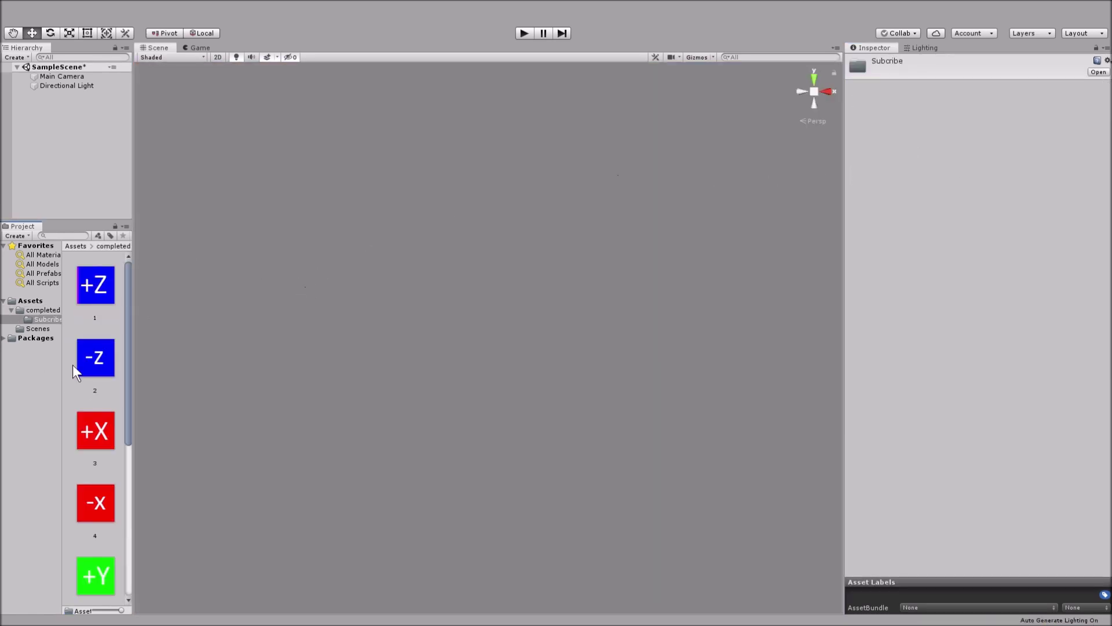
pyautogui.scroll(-5, 98, 387)
pyautogui.click(96, 564)
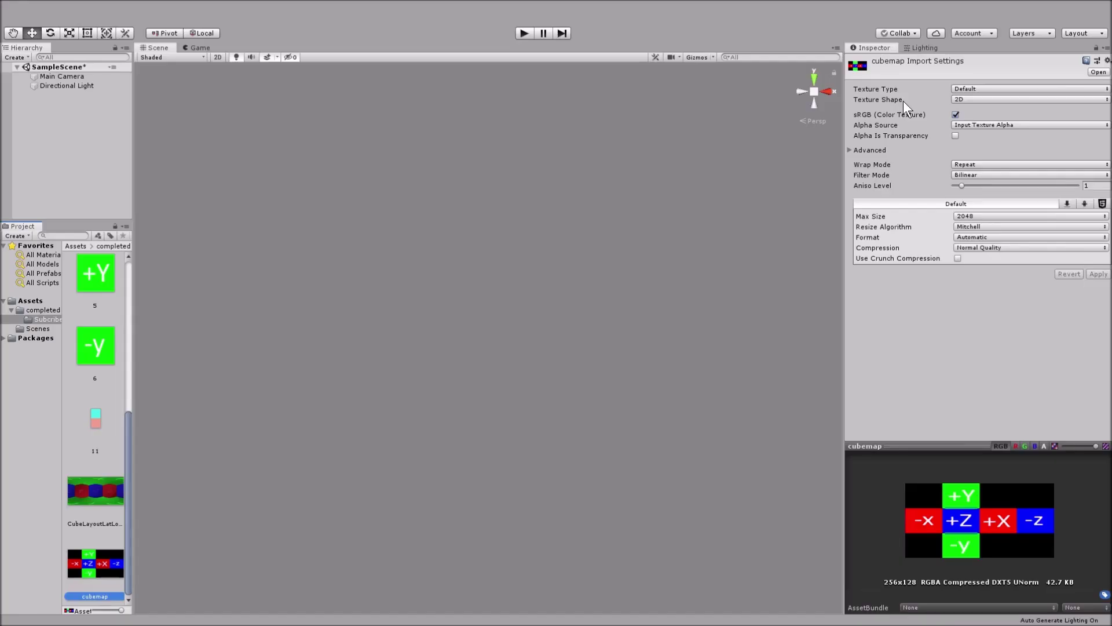
pyautogui.click(970, 121)
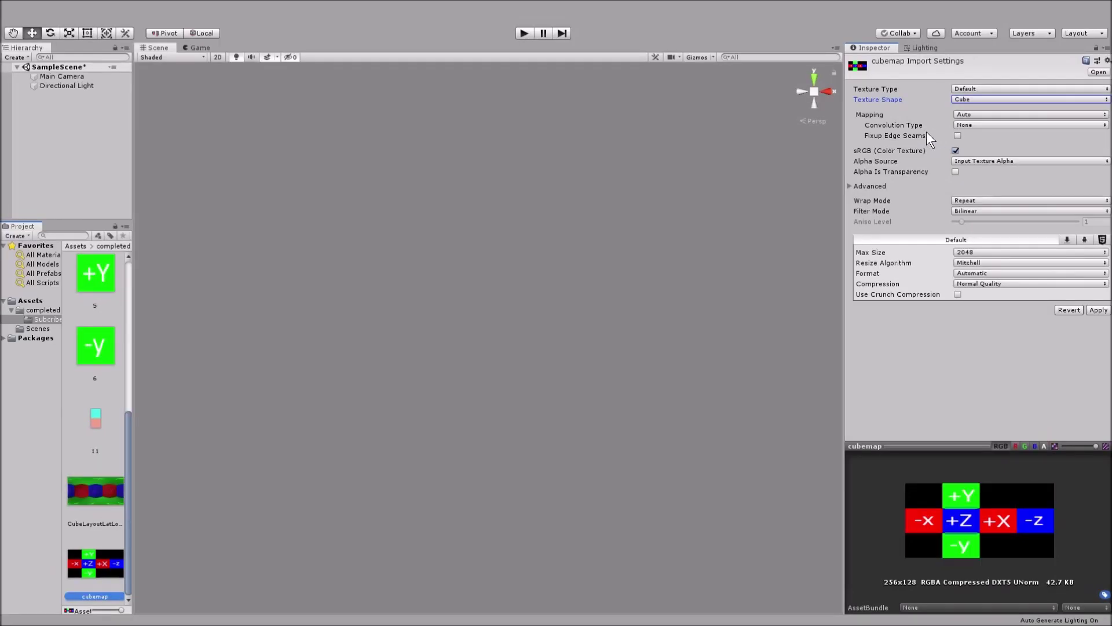
# Enable Fixup Edge Seams on the cubemap texture and apply the import settings
pyautogui.click(958, 135)
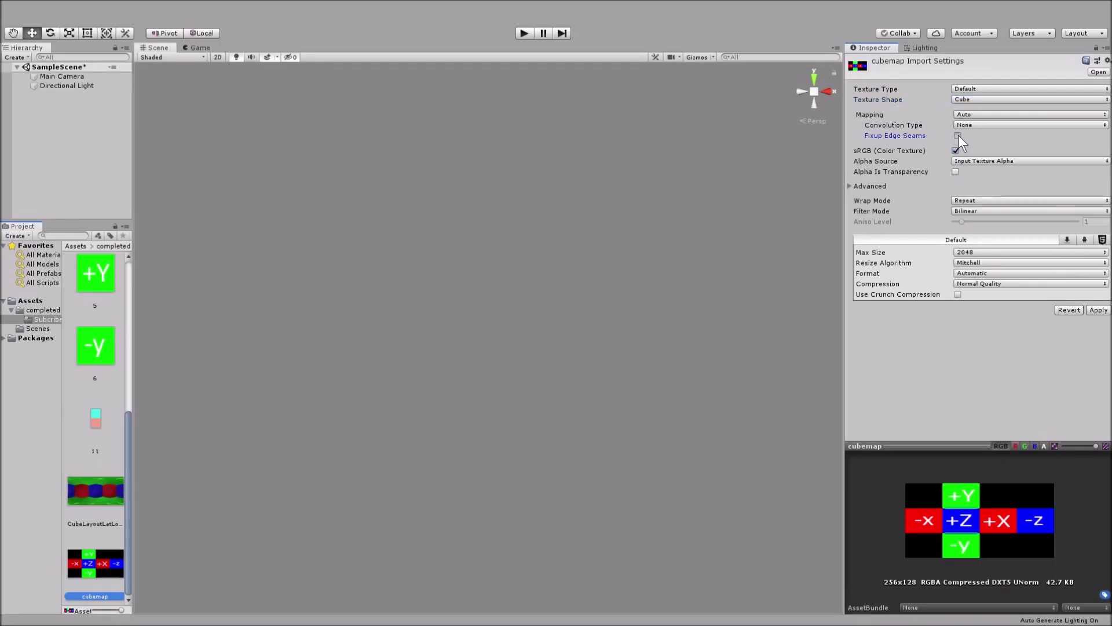
pyautogui.click(1096, 311)
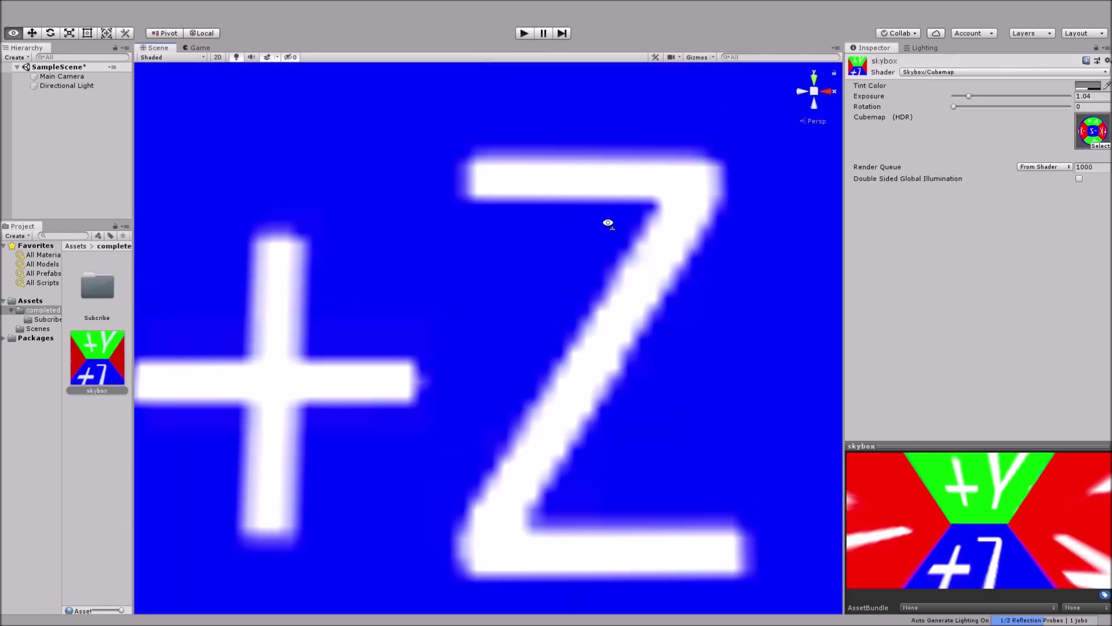
# Orbit the scene view to inspect the cubemap sky and the new panoramic sky
pyautogui.moveTo(606, 223); pyautogui.dragTo(354, 191, button='right')
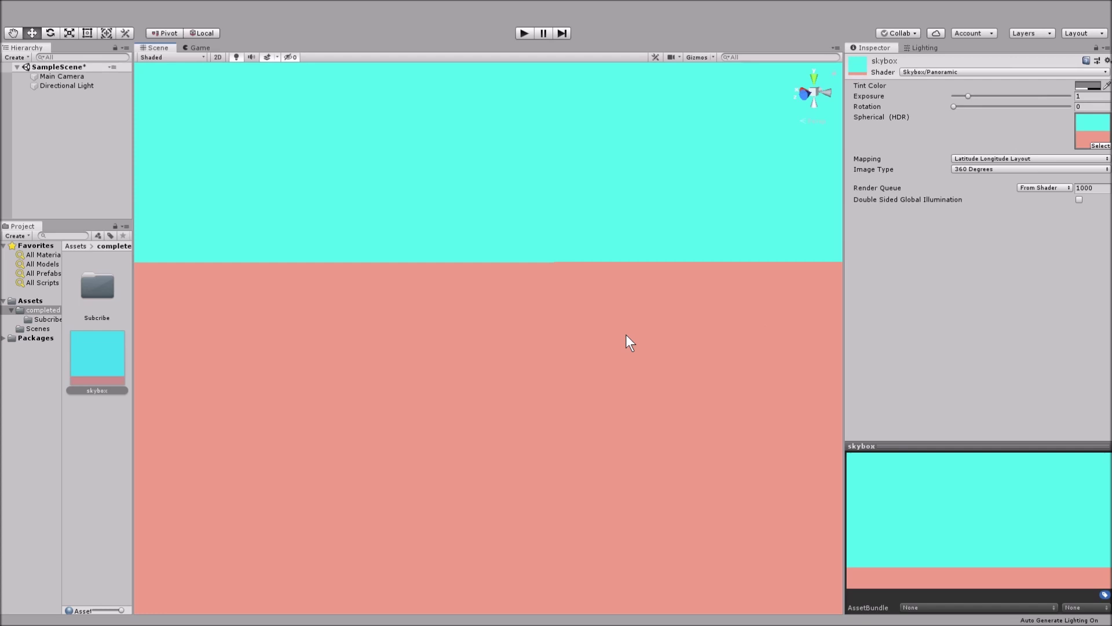
pyautogui.moveTo(626, 334)
pyautogui.keyDown('alt'); pyautogui.mouseDown()
pyautogui.moveTo(1032, 262)
pyautogui.moveTo(253, 278)
pyautogui.moveTo(130, 356)
pyautogui.moveTo(861, 236)
pyautogui.moveTo(534, 297)
pyautogui.moveTo(495, 366)
pyautogui.moveTo(435, 280)
pyautogui.moveTo(360, 316)
pyautogui.mouseUp(); pyautogui.keyUp('alt')
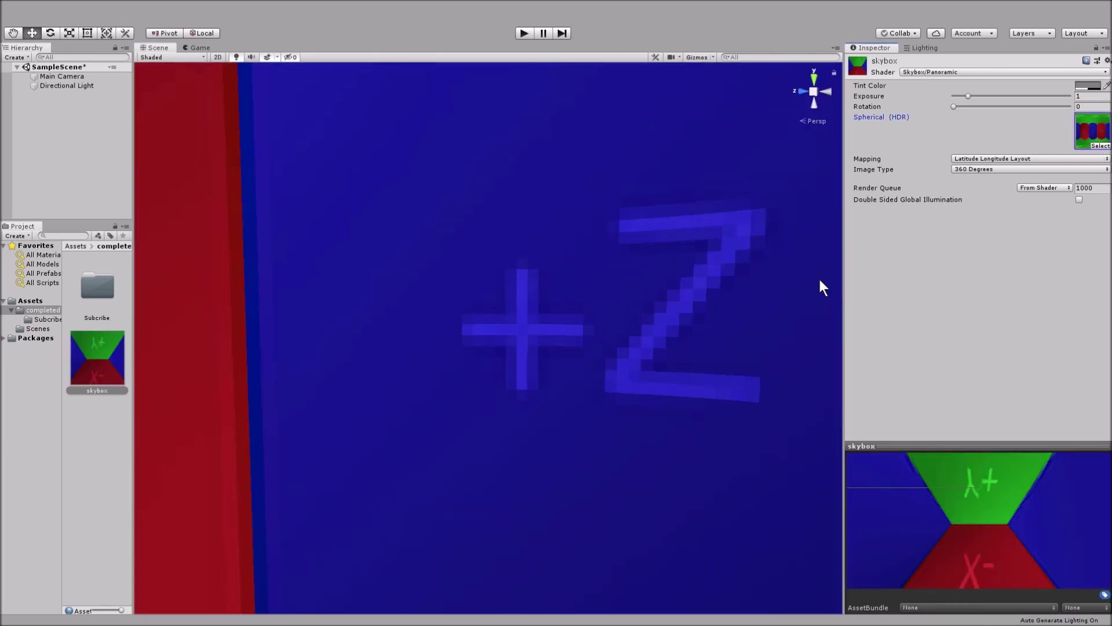
pyautogui.moveTo(818, 287)
pyautogui.keyDown('alt'); pyautogui.mouseDown()
pyautogui.moveTo(621, 298)
pyautogui.moveTo(652, 179)
pyautogui.moveTo(373, 174)
pyautogui.moveTo(211, 274)
pyautogui.moveTo(149, 397)
pyautogui.moveTo(393, 465)
pyautogui.moveTo(614, 425)
pyautogui.moveTo(750, 330)
pyautogui.moveTo(754, 290)
pyautogui.moveTo(633, 257)
pyautogui.moveTo(678, 266)
pyautogui.mouseUp(); pyautogui.keyUp('alt')
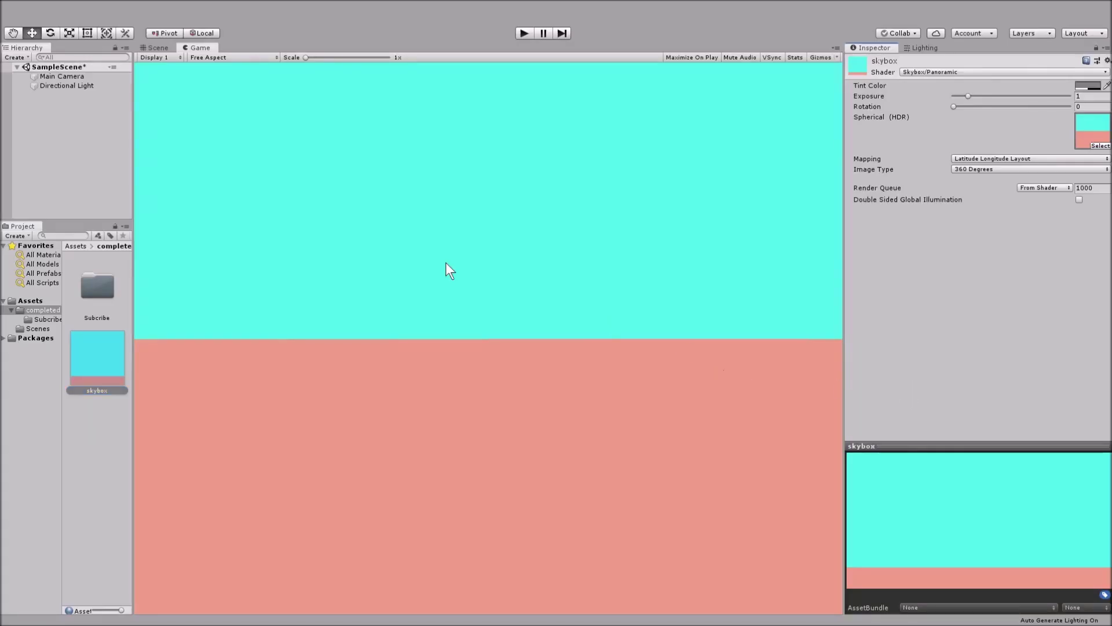
# Select the Main Camera, then orbit the scene view to raise the horizon
pyautogui.click(98, 77)
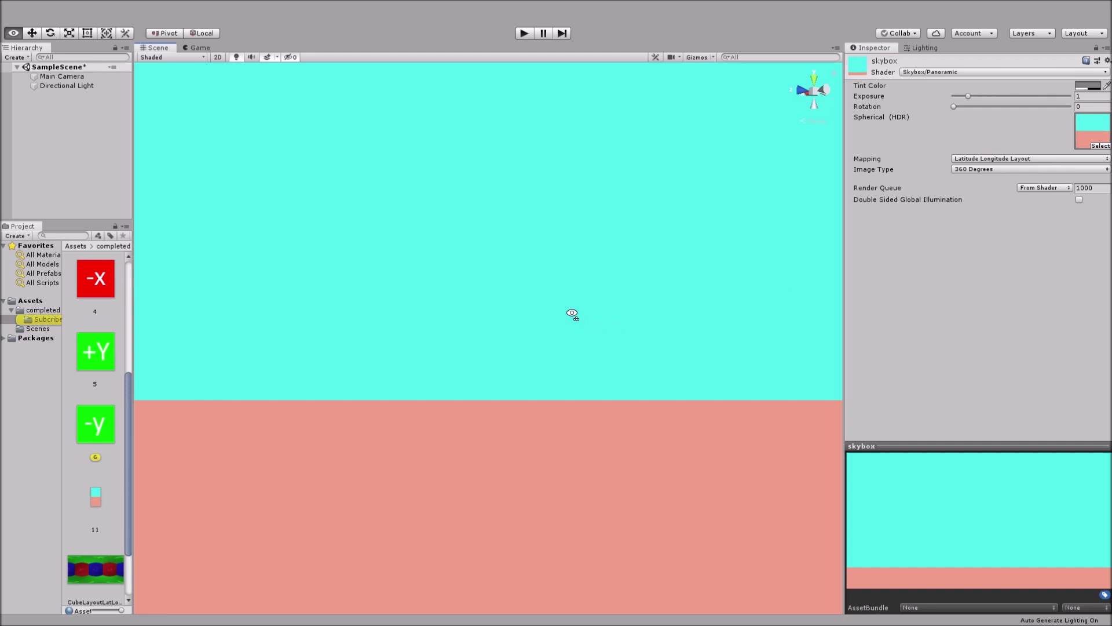
pyautogui.moveTo(571, 316)
pyautogui.keyDown('alt'); pyautogui.mouseDown()
pyautogui.moveTo(344, 356)
pyautogui.moveTo(423, 512)
pyautogui.mouseUp(); pyautogui.keyUp('alt')
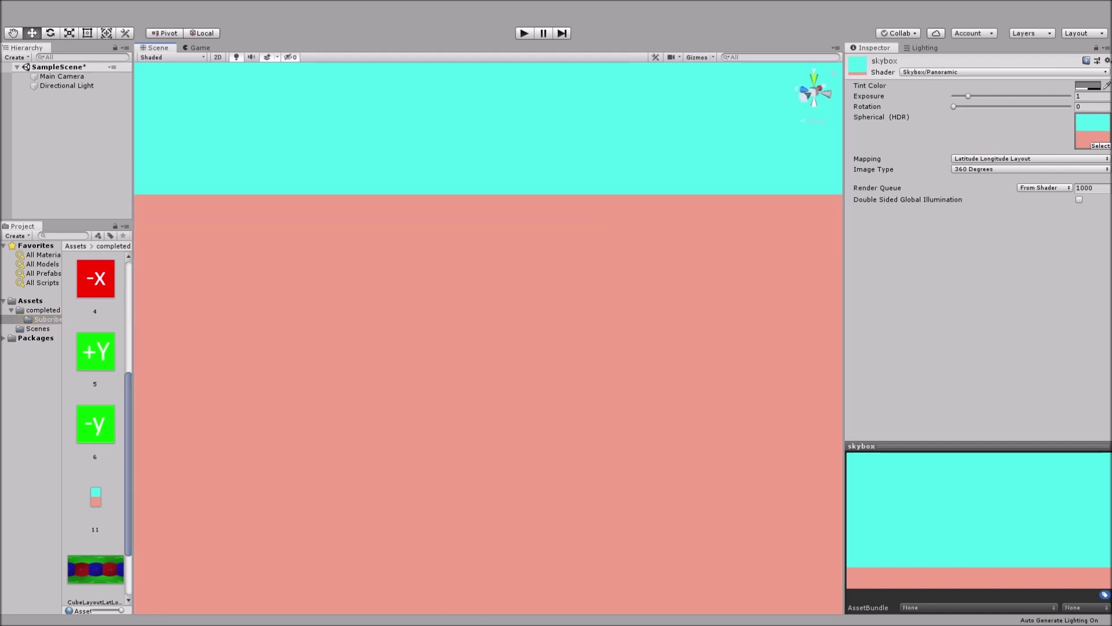